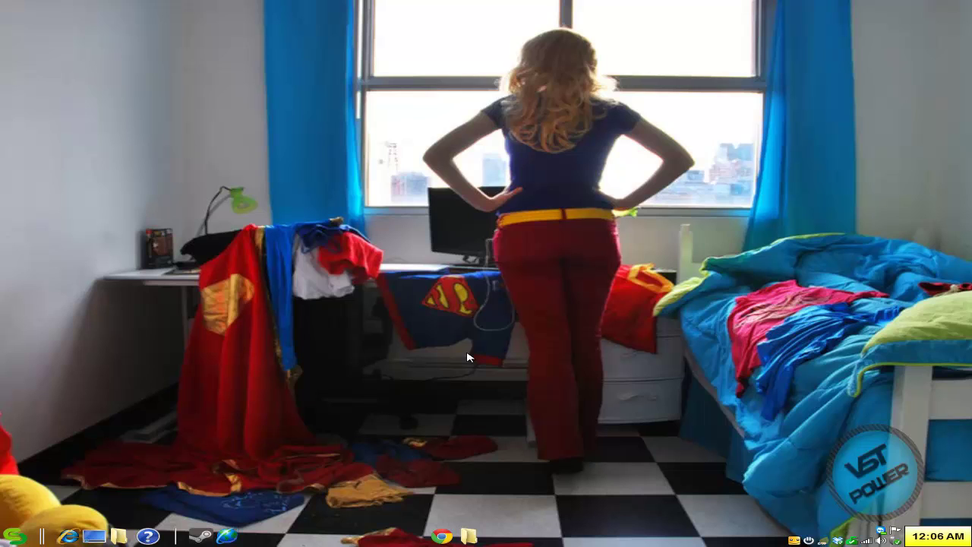
Step: Open the browser and view the Nestopia v1.40 downloads page and the p2pkaillera page for kailleraclient.dll
mouse_move(450, 534)
left_click(463, 519)
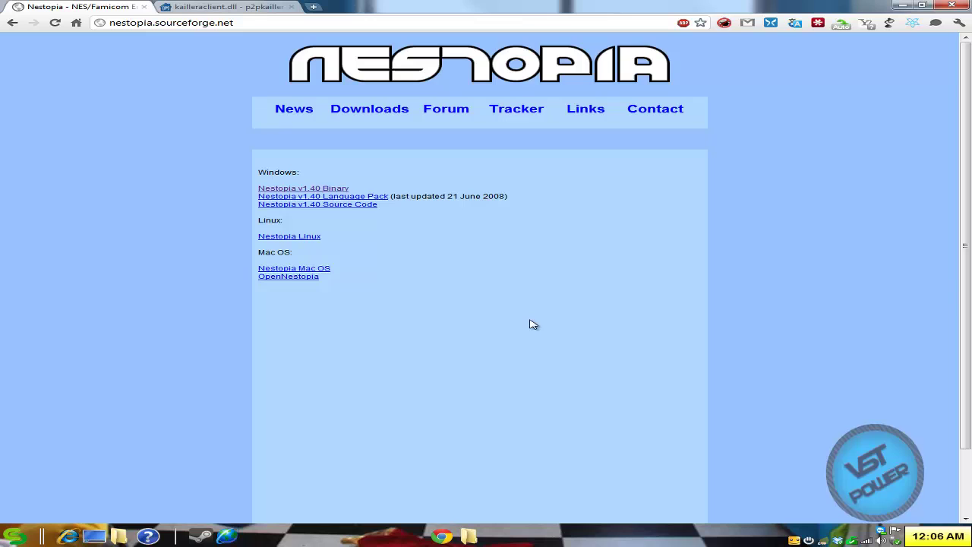
left_click(222, 7)
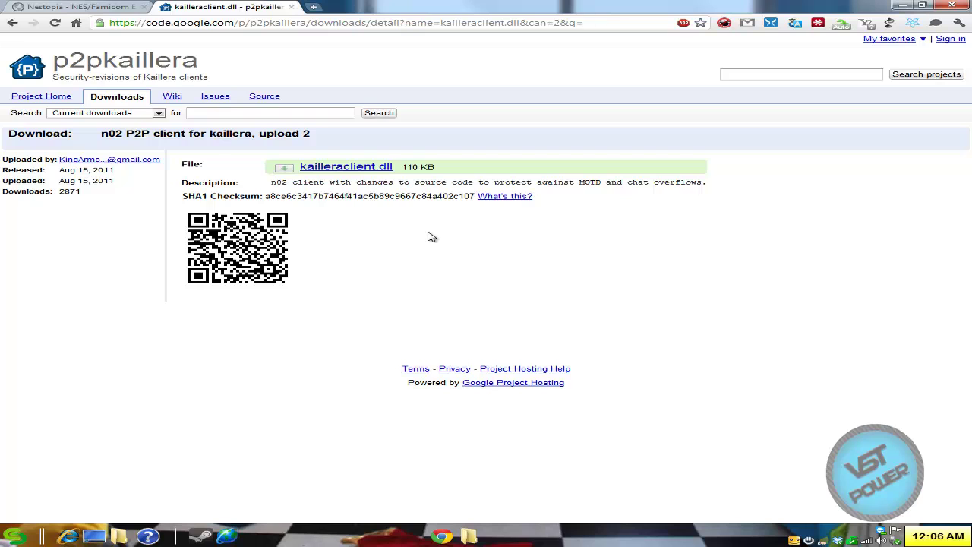
Step: Open the Nestopia140 folder, check the contents of its roms subfolder, and return to the parent folder
left_click(470, 536)
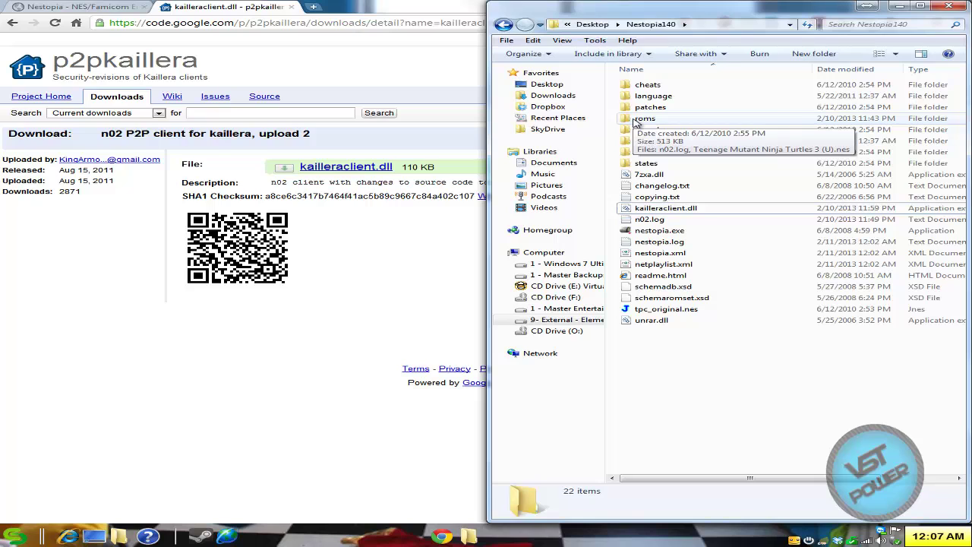
double_click(638, 119)
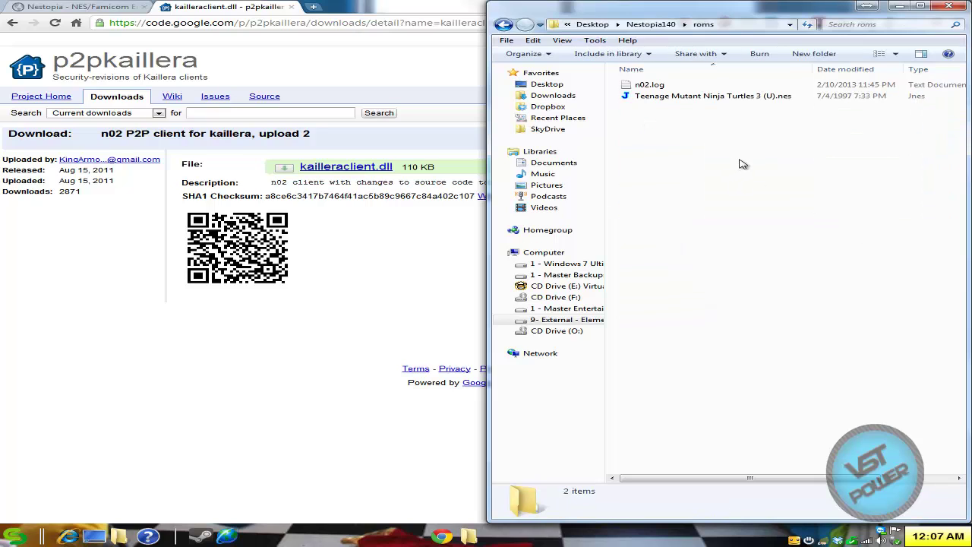
left_click(504, 24)
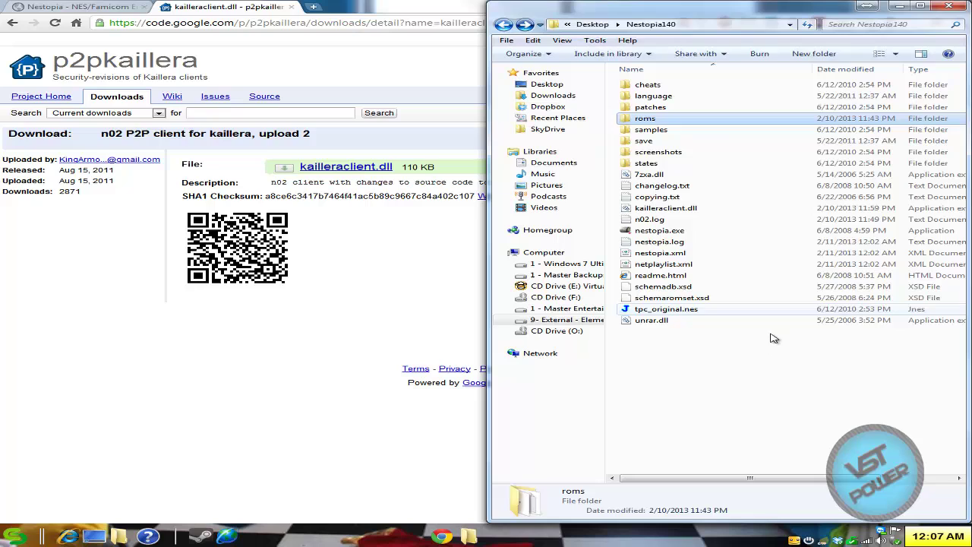
left_click(727, 401)
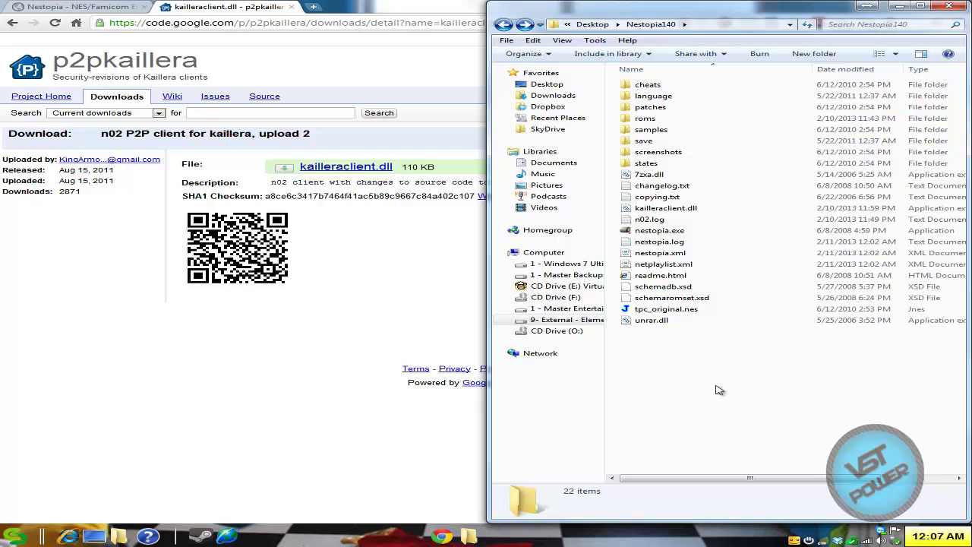
Step: Launch nestopia.exe and review the Pad 1 key mappings in its input options
double_click(667, 236)
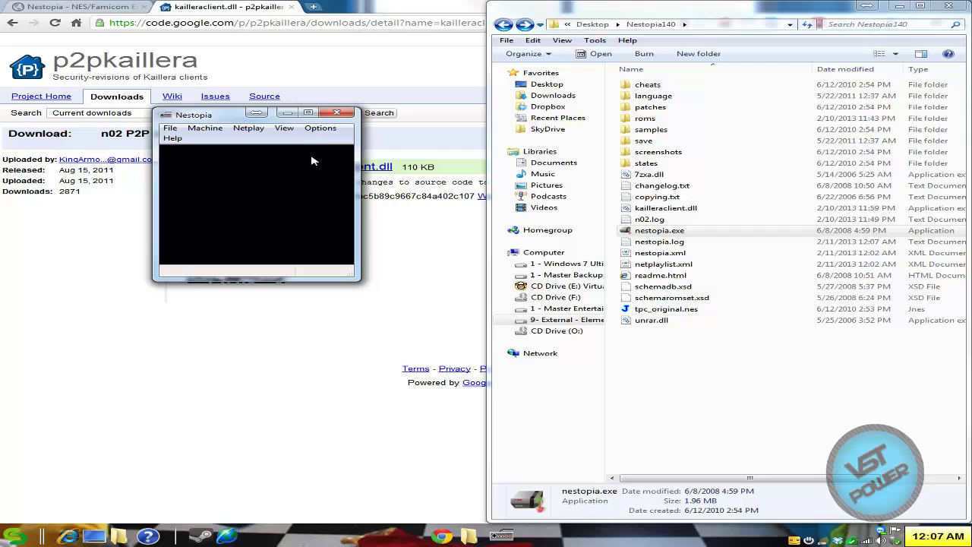
left_click(320, 128)
left_click(348, 162)
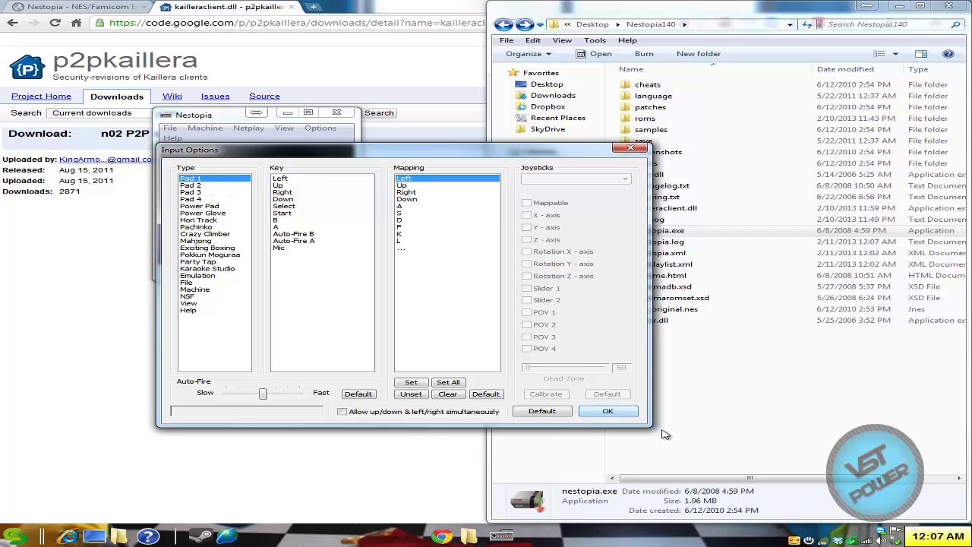
left_click(607, 411)
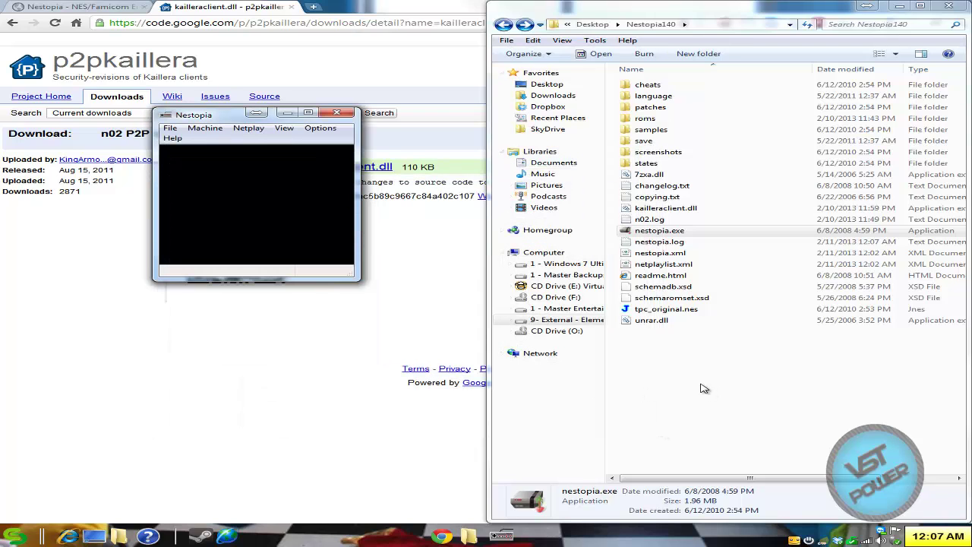
Step: Add Teenage Mutant Ninja Turtles 3 (U).nes from the roms folder to the netplay game list and launch netplay with it
left_click(249, 129)
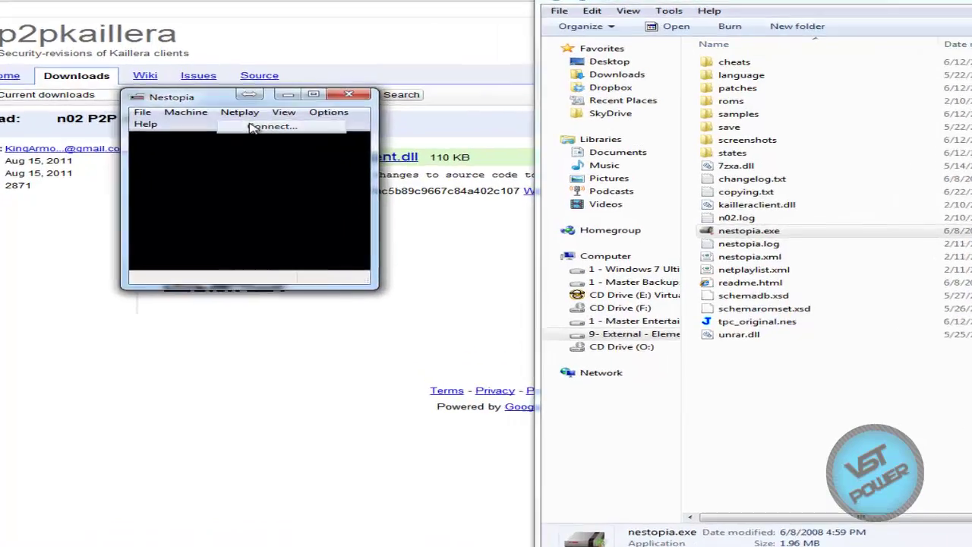
left_click(262, 139)
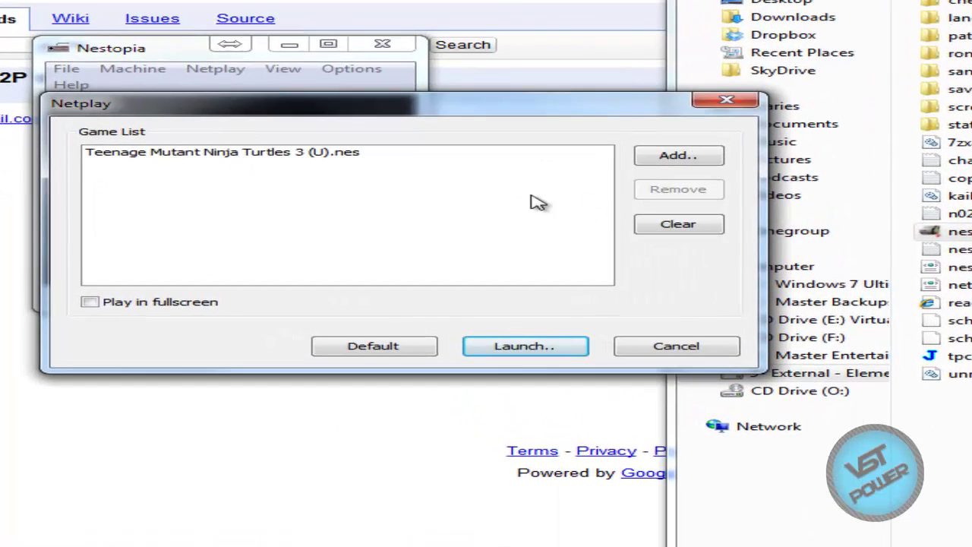
left_click(347, 169)
left_click(638, 192)
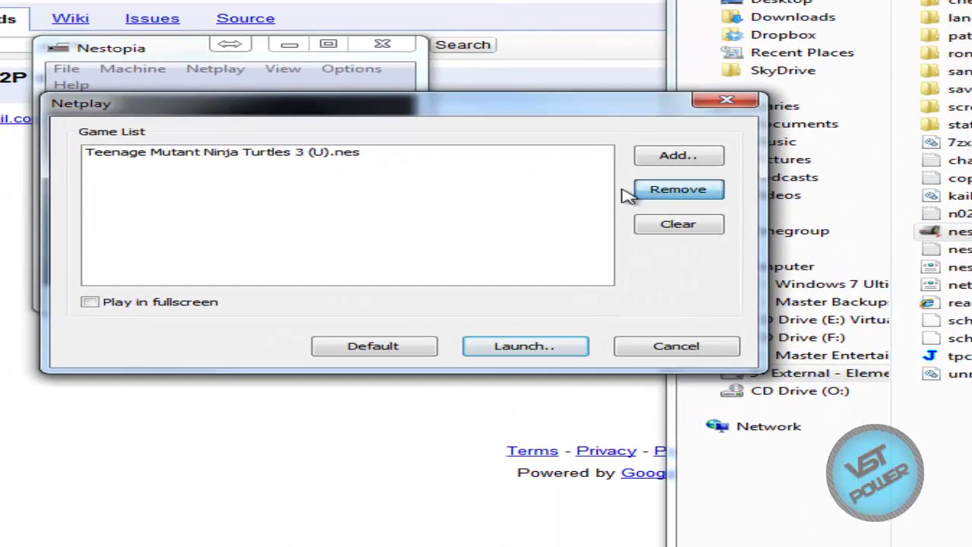
left_click(646, 155)
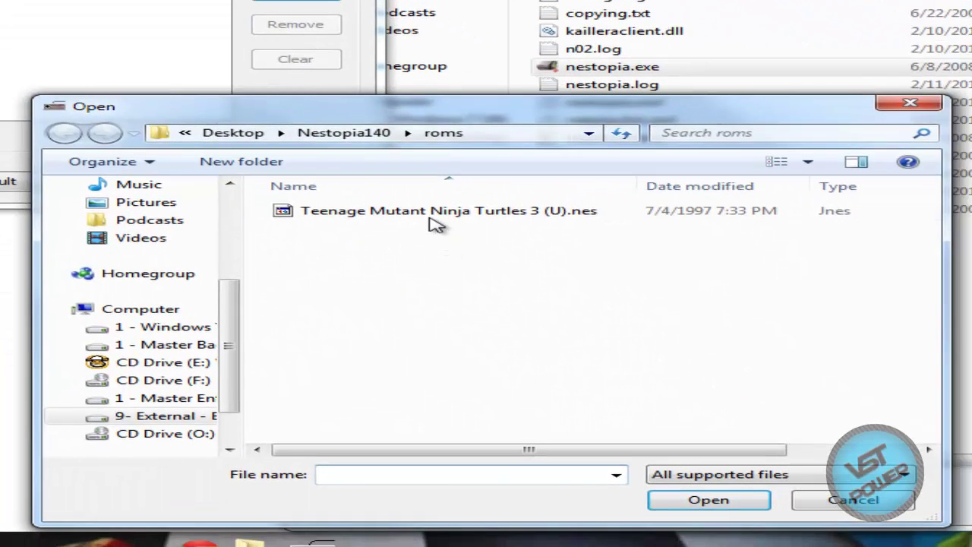
left_click(426, 216)
left_click(734, 500)
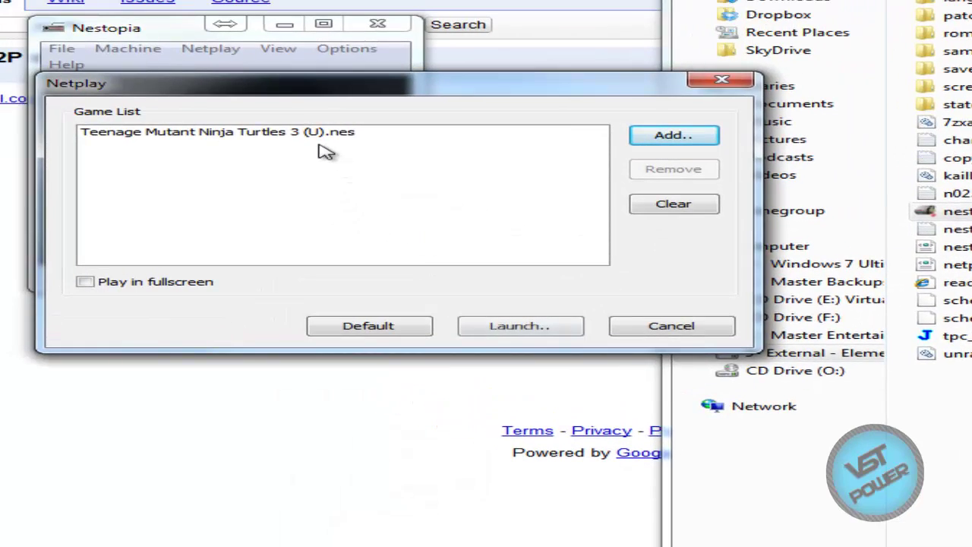
left_click(322, 137)
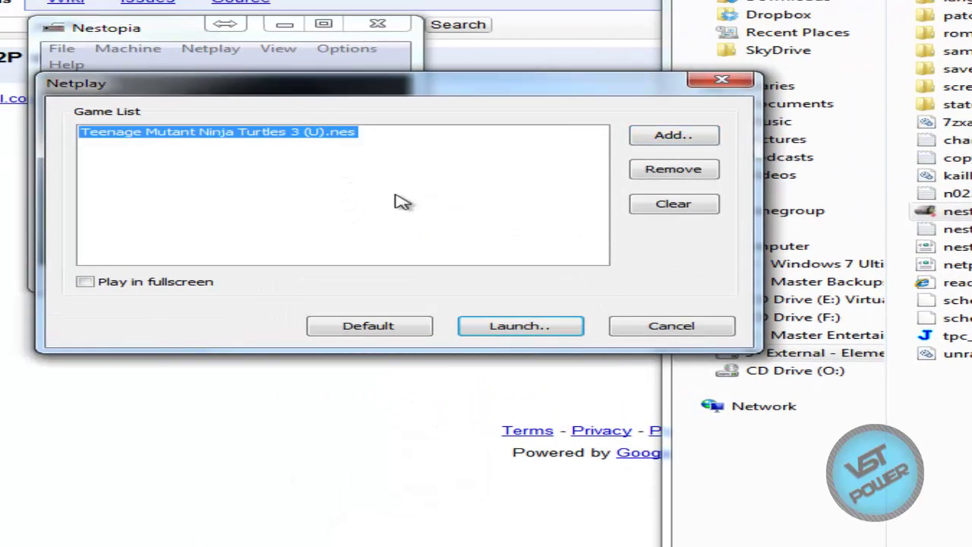
left_click(506, 328)
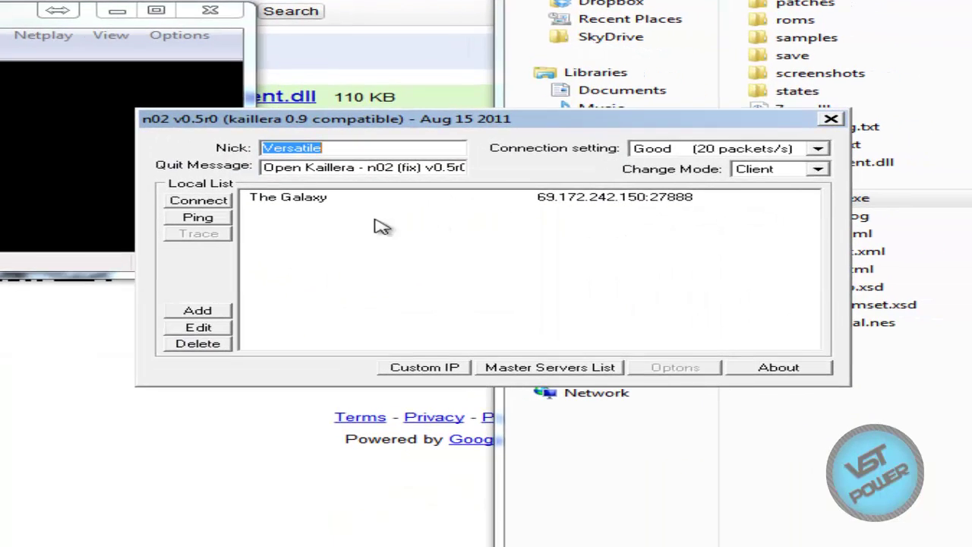
Step: Review the nickname and set the Kaillera client's connection setting to Good (20 packets/s)
left_click(354, 151)
double_click(366, 152)
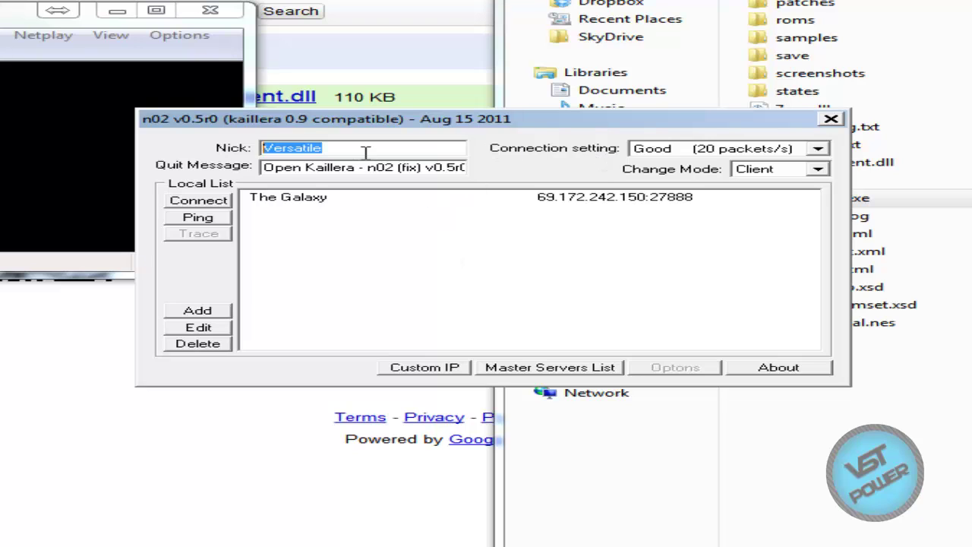
left_click(760, 149)
left_click(731, 187)
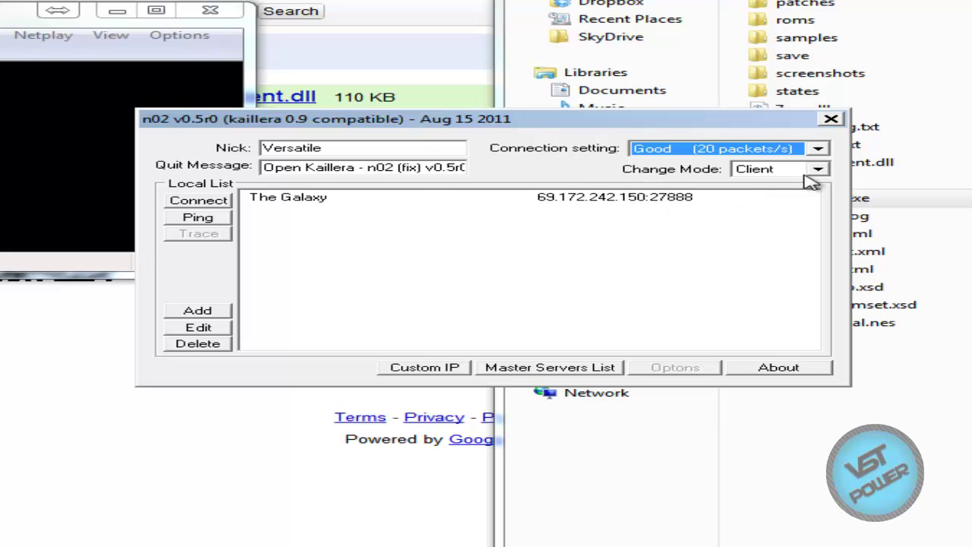
Step: Load the master servers list to examine server locations, pings and user counts, and close it
left_click(311, 201)
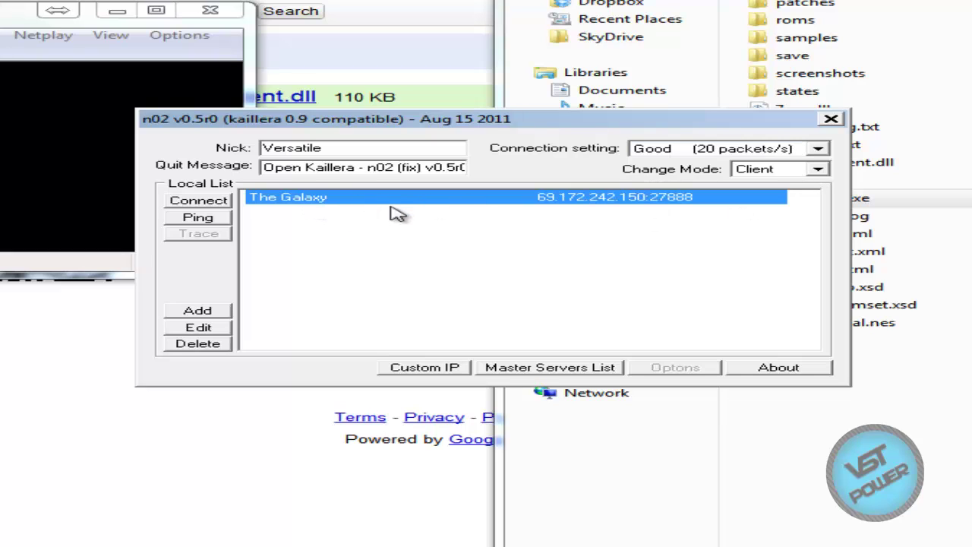
left_click(590, 369)
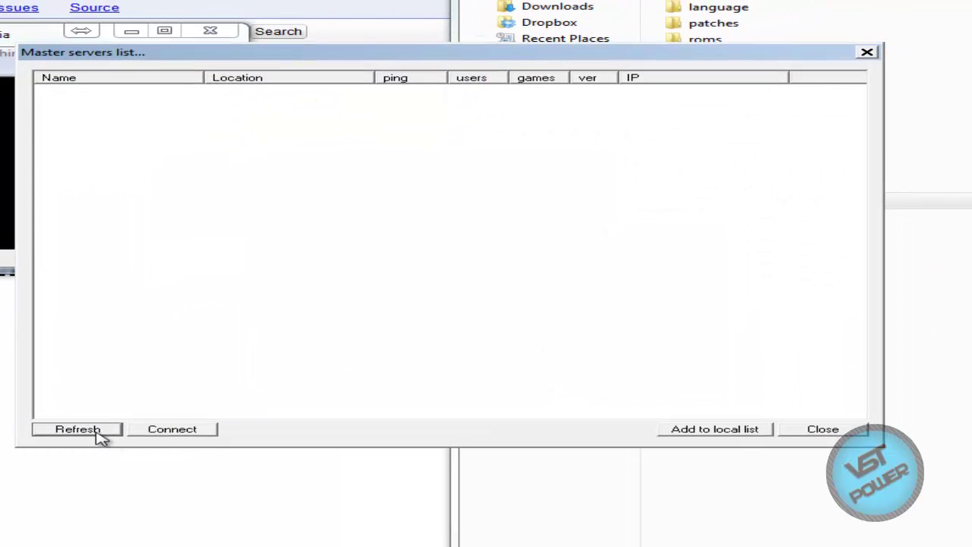
left_click(78, 430)
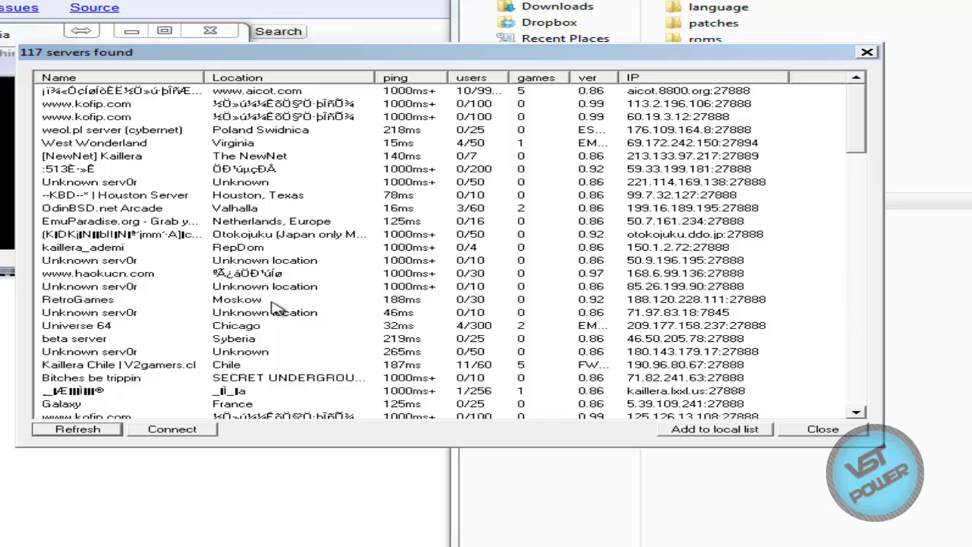
left_click(820, 430)
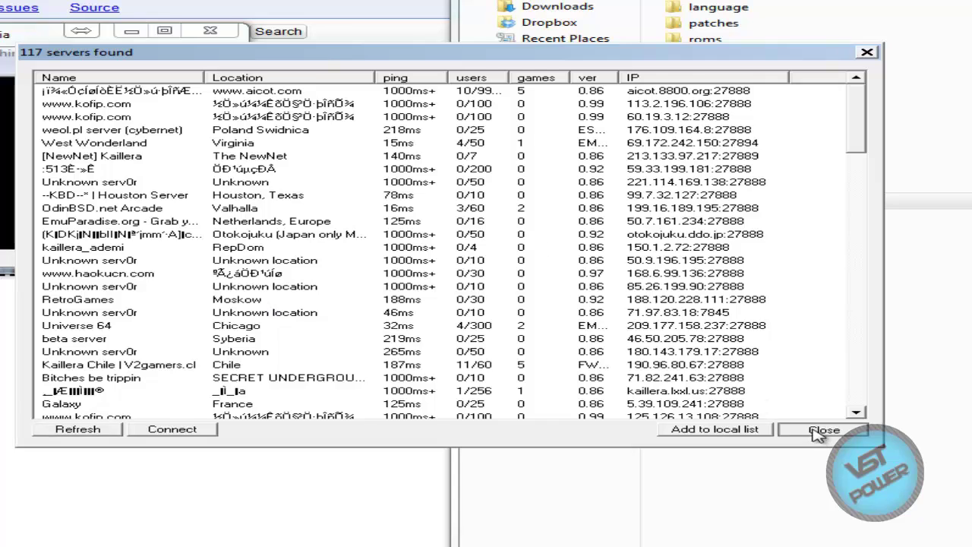
Step: Connect to The Galaxy server and create a game room for Teenage Mutant Ninja Turtles 3 (U).nes
double_click(279, 209)
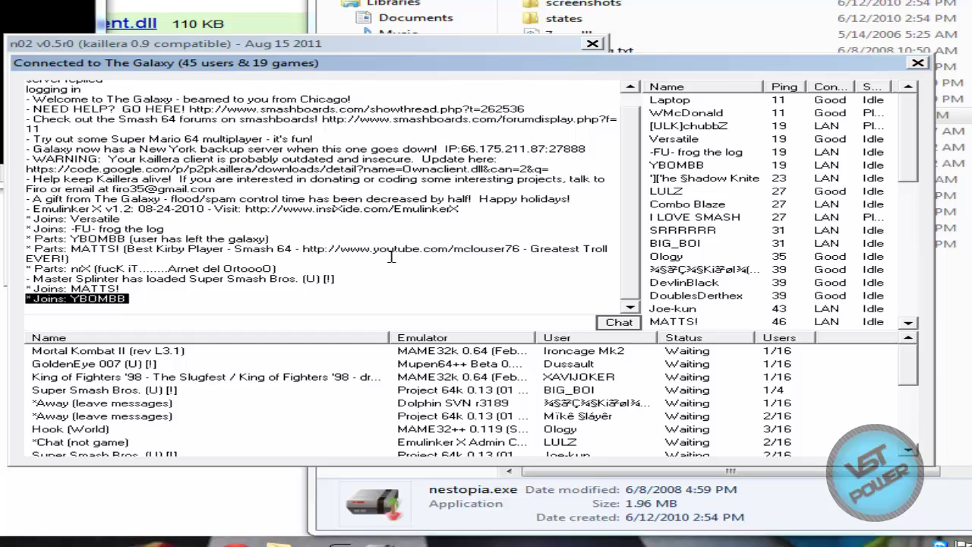
left_click(187, 379)
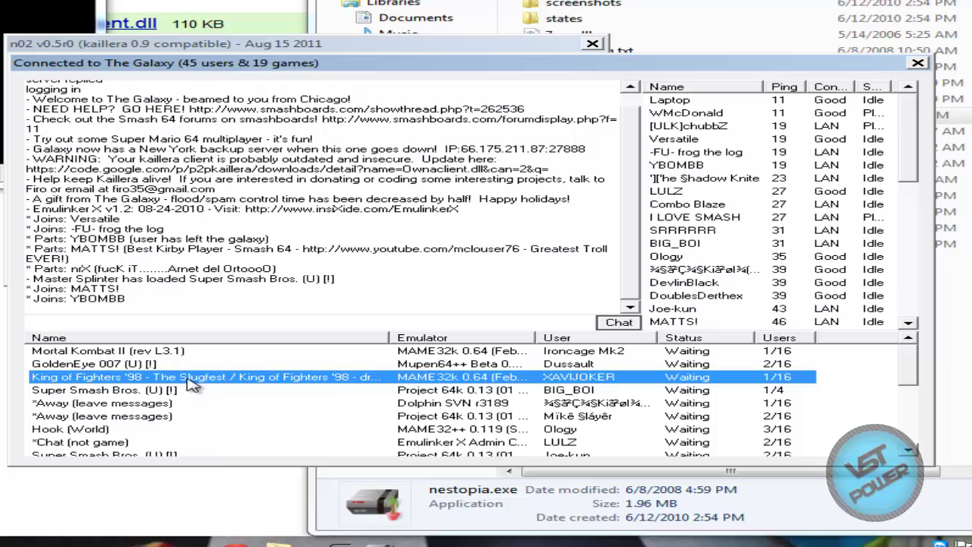
right_click(187, 379)
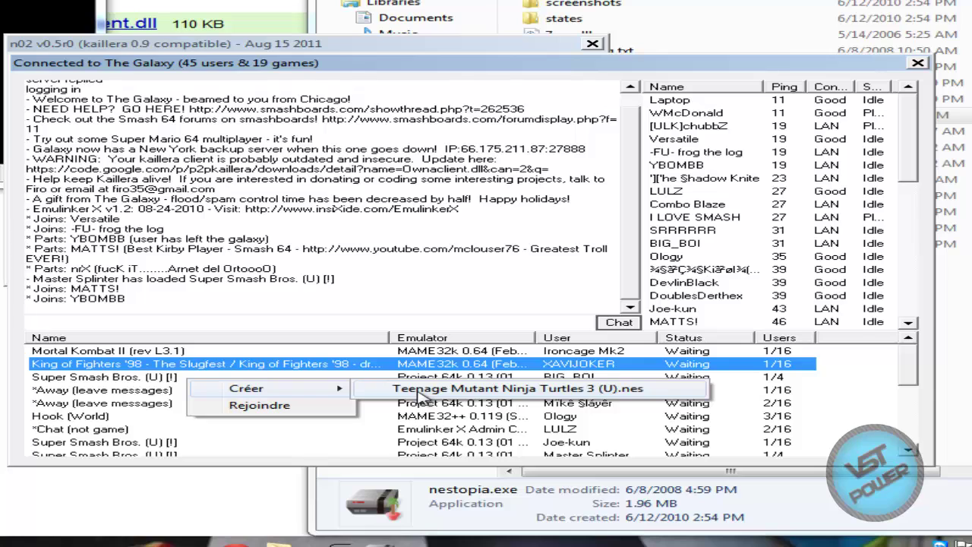
left_click(420, 389)
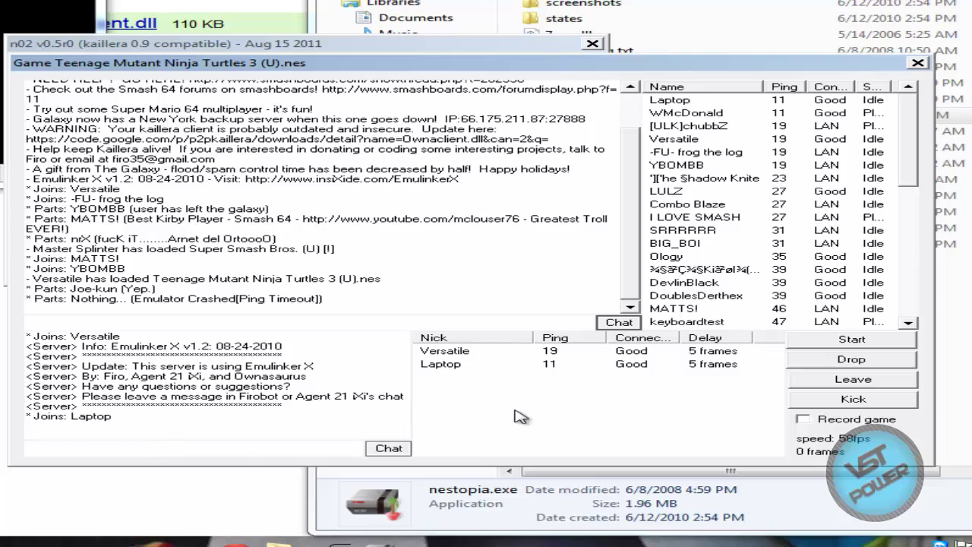
Step: Start the hosted netplay game, enlarge the emulator window, and begin the 2 TURTLES B mode
left_click(872, 344)
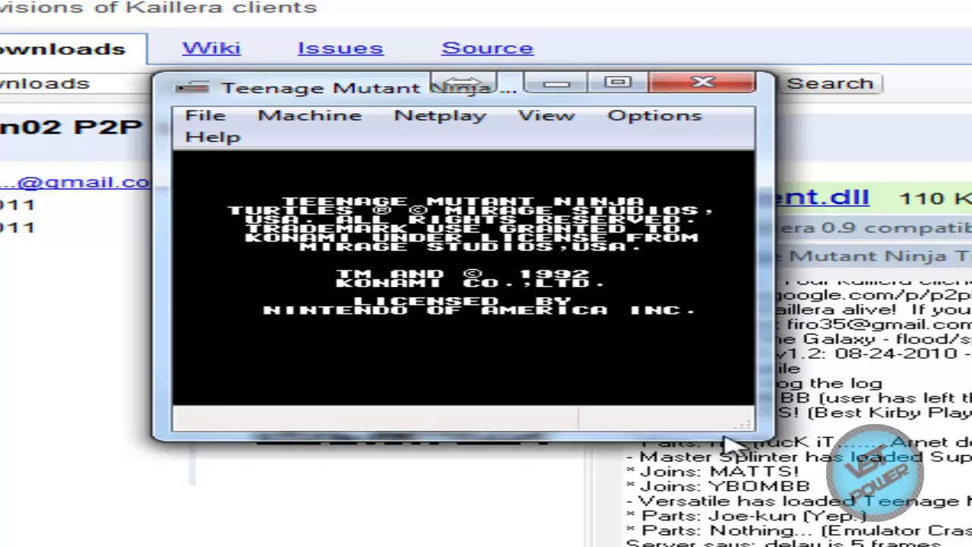
left_click_drag(768, 434, 969, 543)
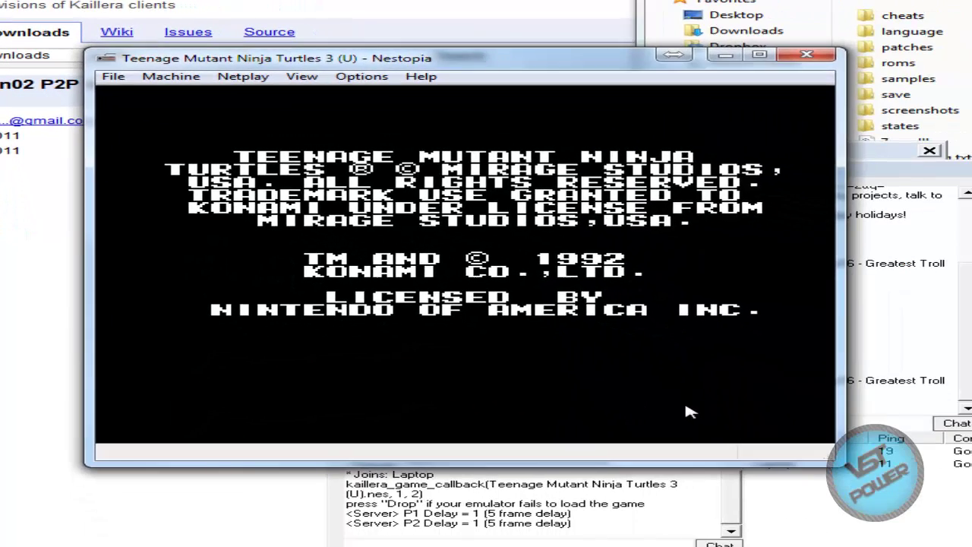
key("Return")
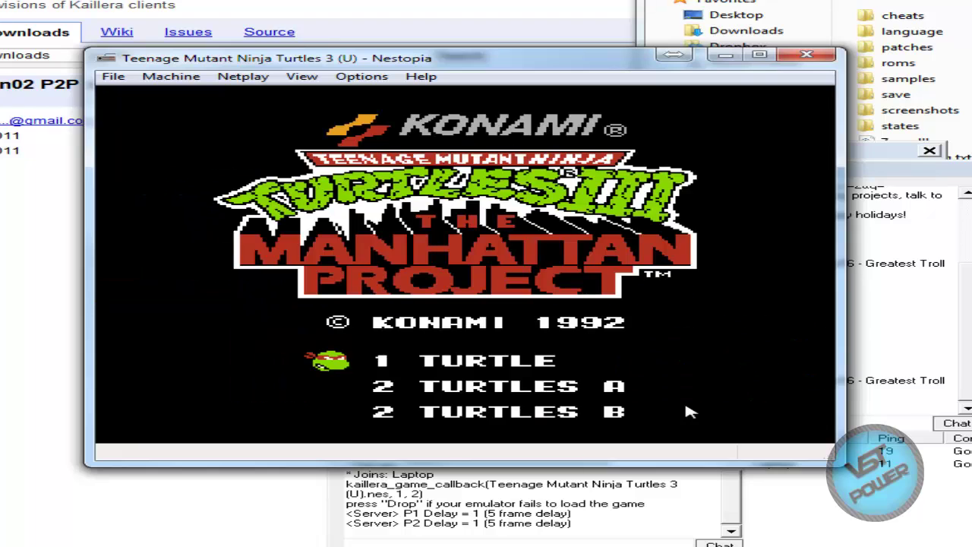
key("Down")
key("Down")
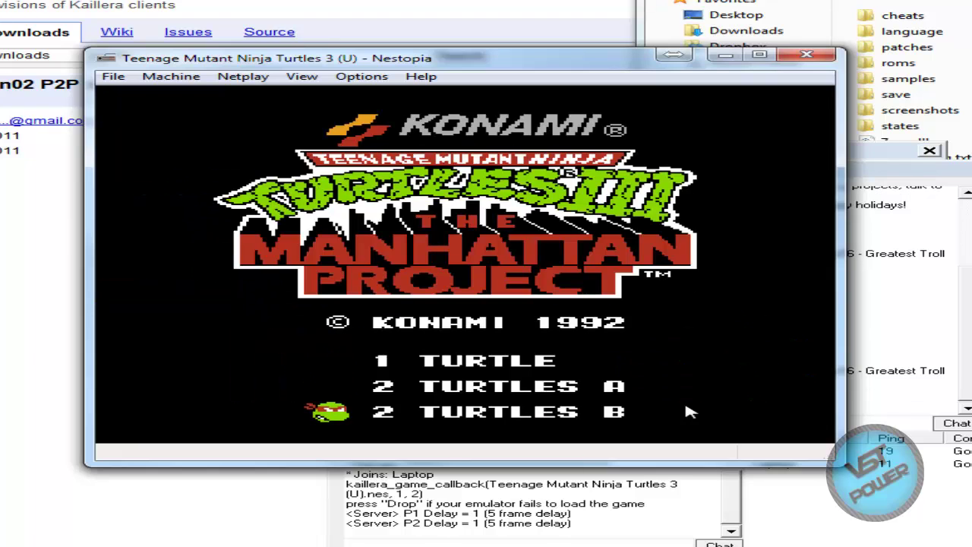
key("Return")
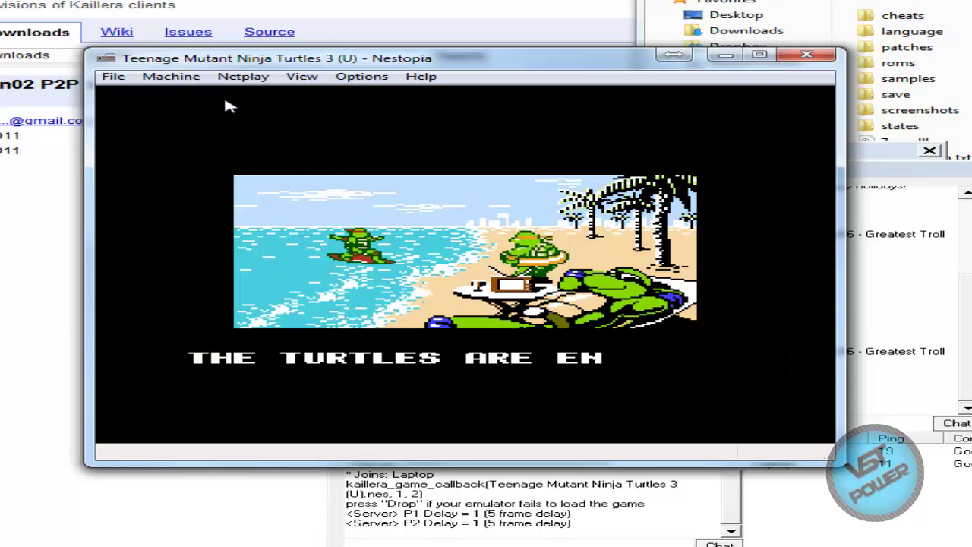
Step: Examine which pads can be assigned to input Port 1 of the emulated machine
left_click(171, 75)
mouse_move(230, 139)
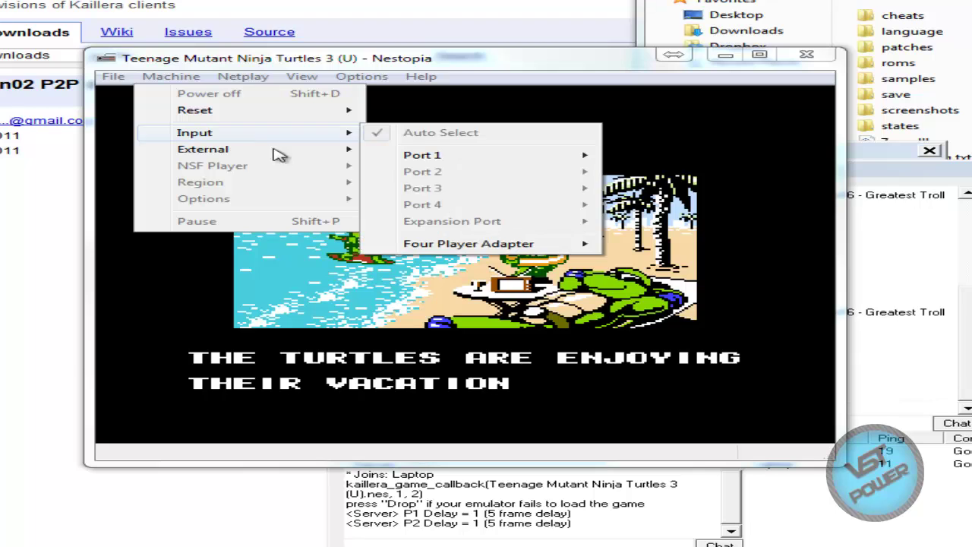
mouse_move(532, 156)
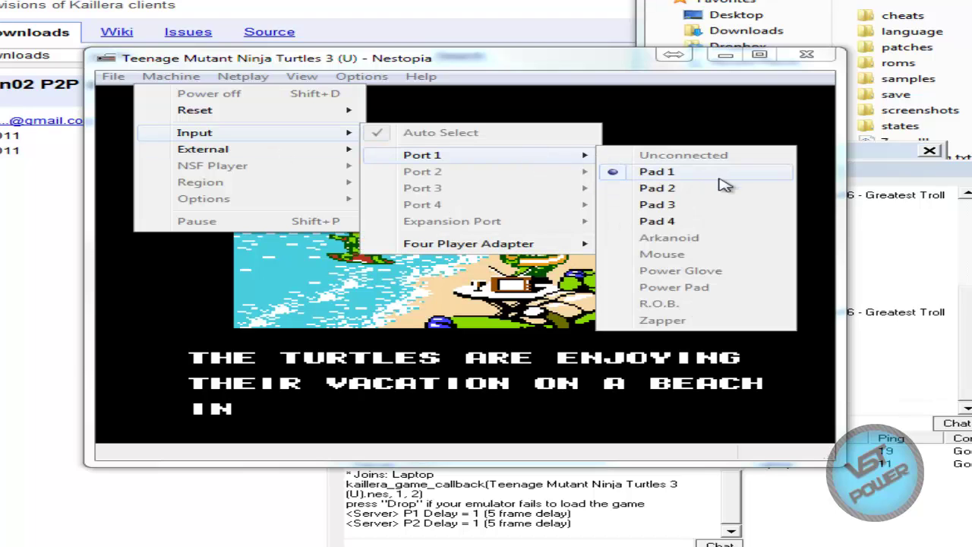
left_click(391, 377)
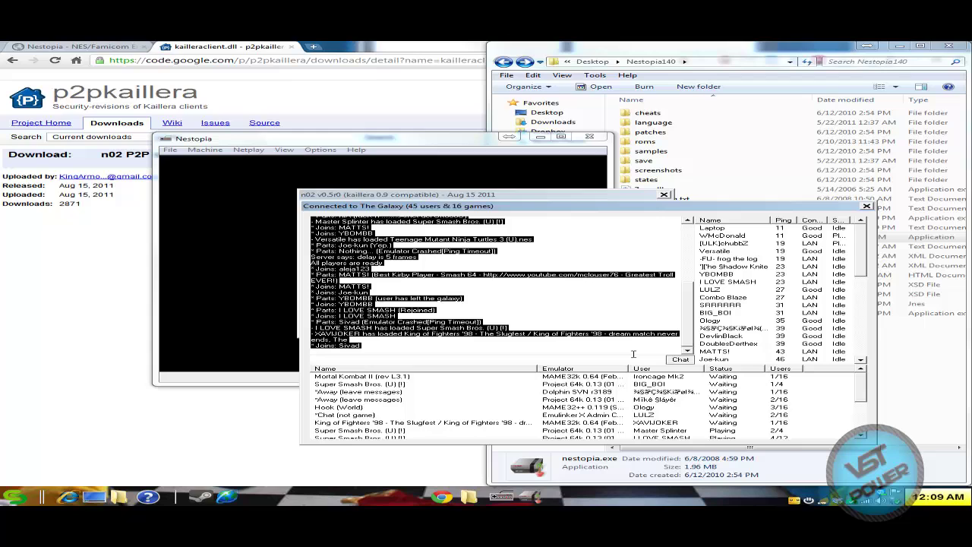
left_click(632, 354)
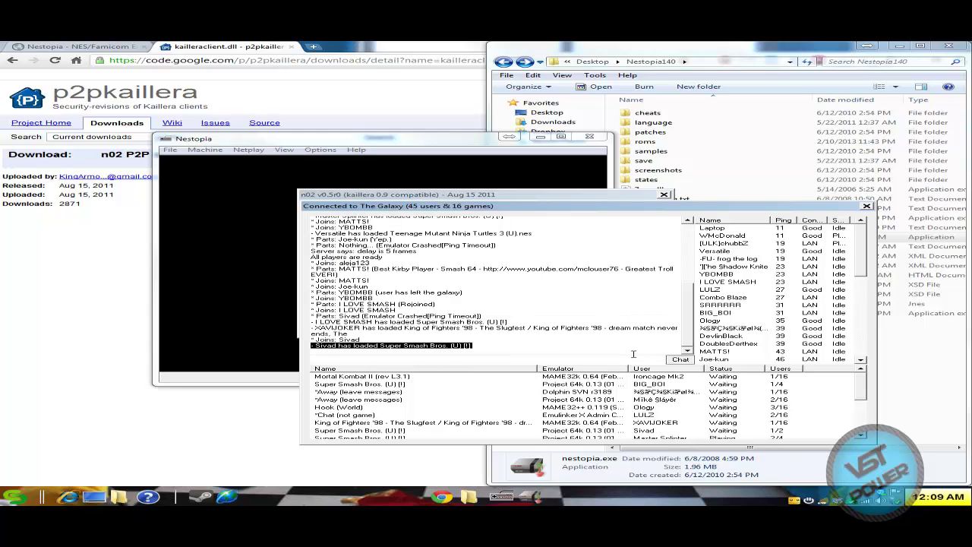